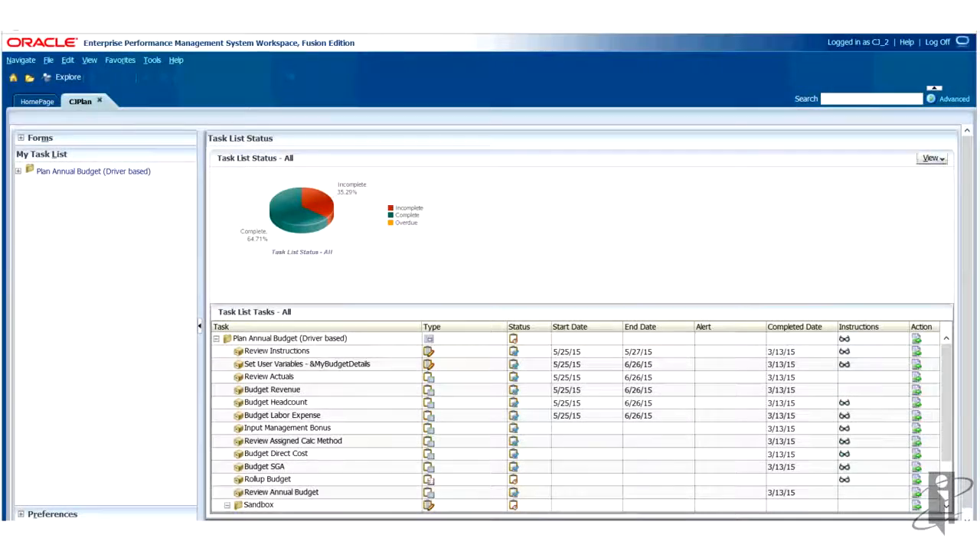
- Switch the task list status view to Project Gantt Chart and widen the Task column
left_click(933, 158)
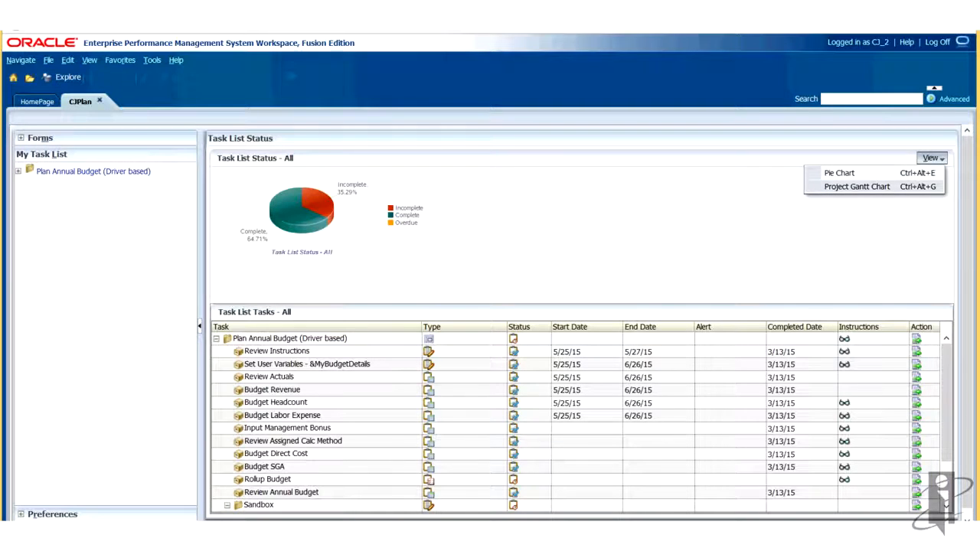
left_click(857, 186)
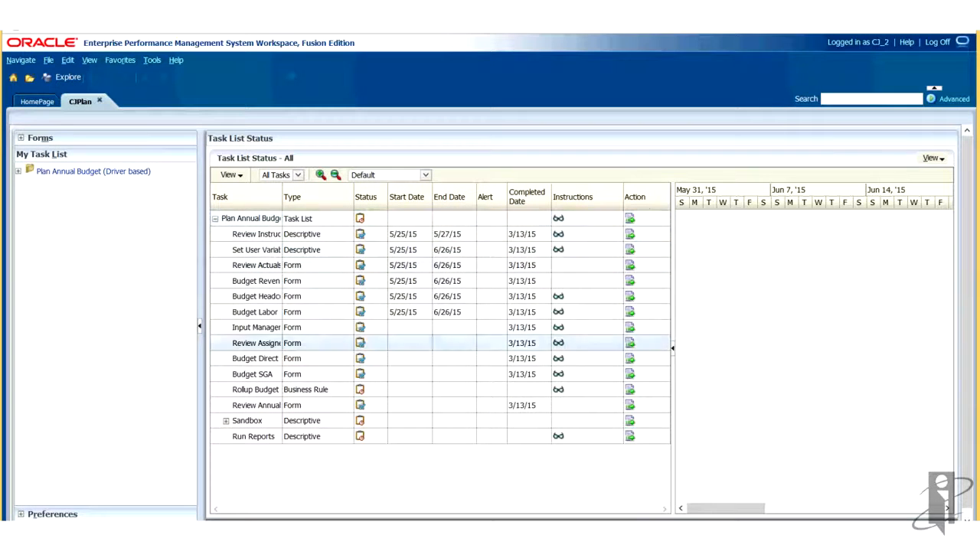
left_click_drag(282, 198, 420, 198)
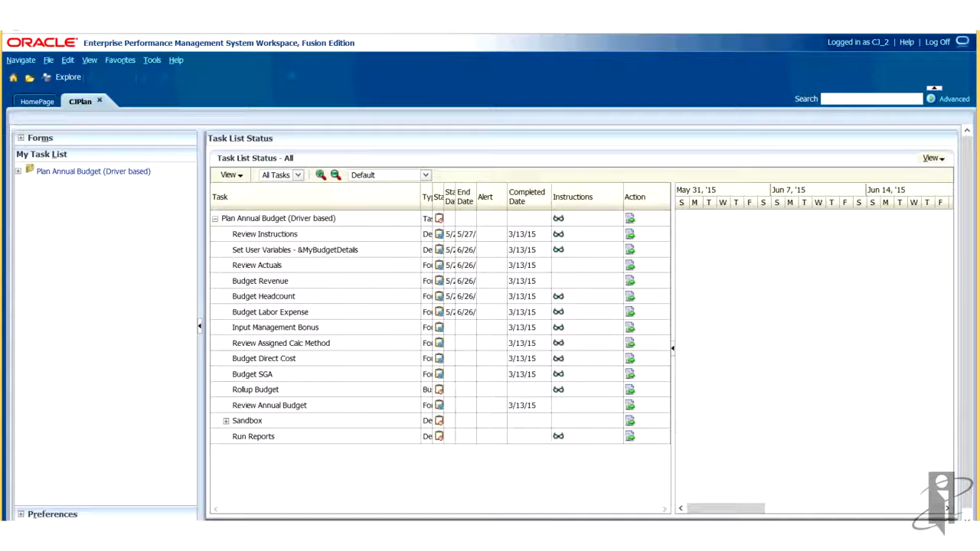
- Switch the task list status view back to Pie Chart
left_click(932, 158)
left_click(881, 173)
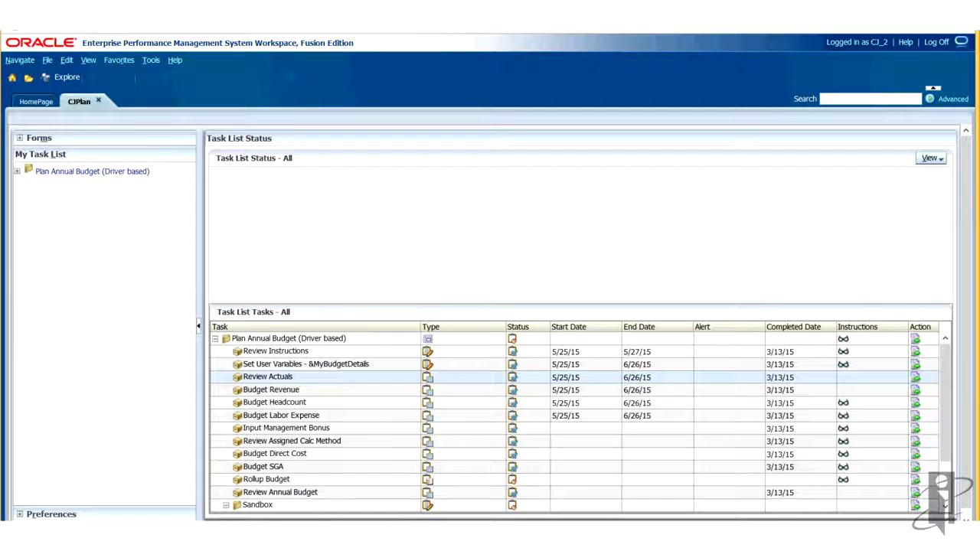
- Open the Review Actuals task from the task list tasks table
left_click(275, 376)
right_click(287, 377)
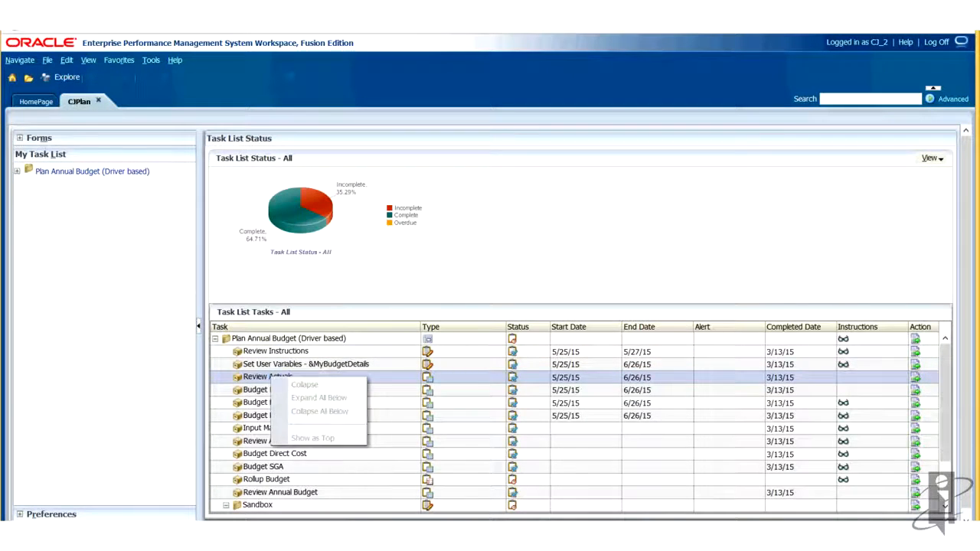
left_click(915, 378)
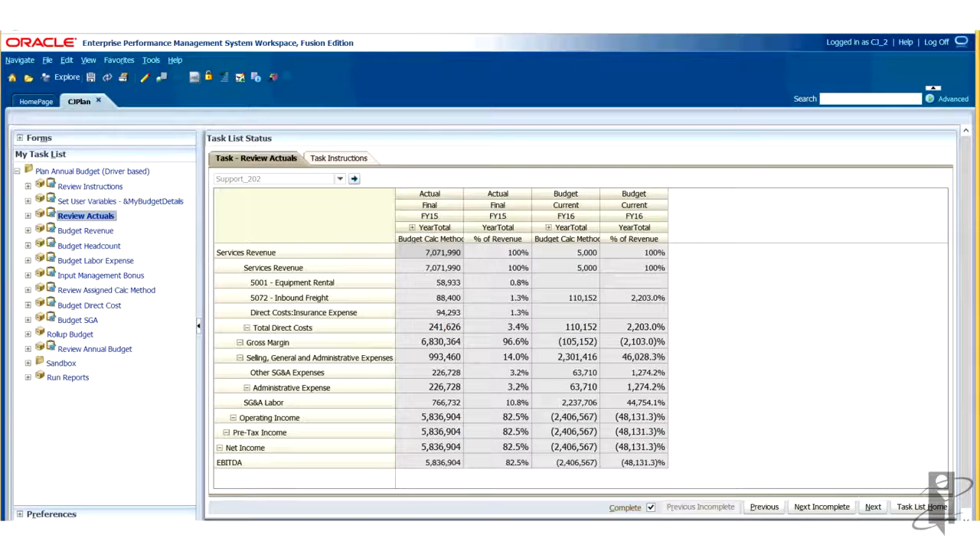
- Open the Rollup Budget task and launch its Rollup Budget by Entity business rule
left_click(63, 336)
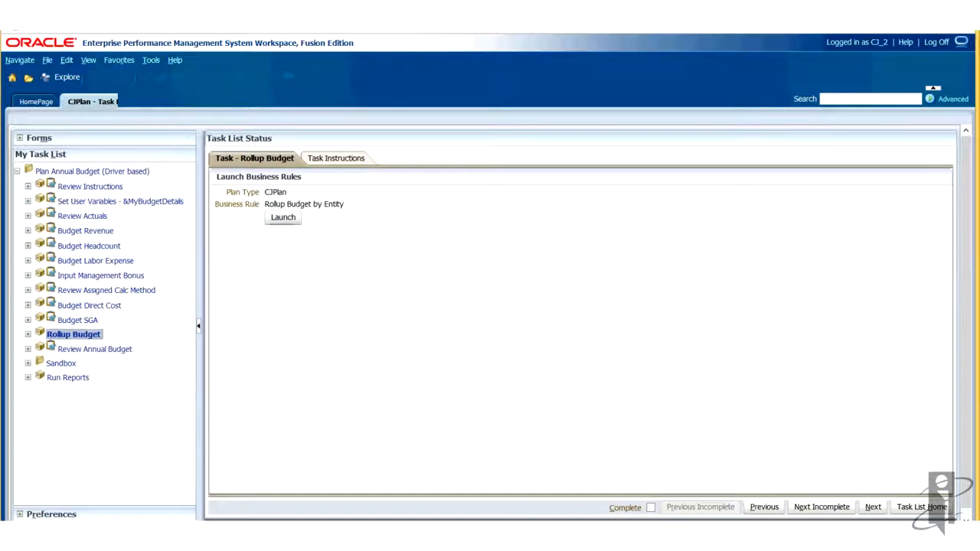
left_click(282, 218)
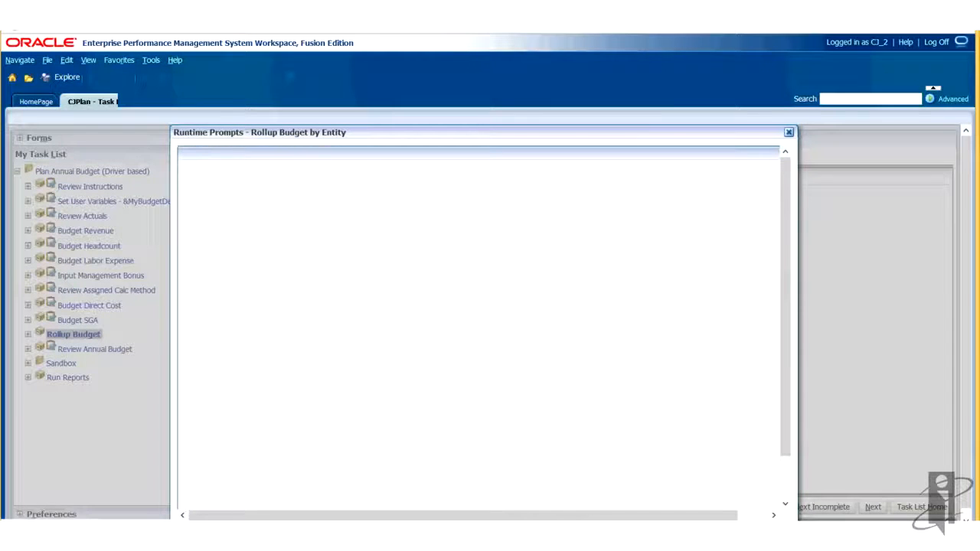
scroll(483, 329, "down", 2)
left_click(736, 480)
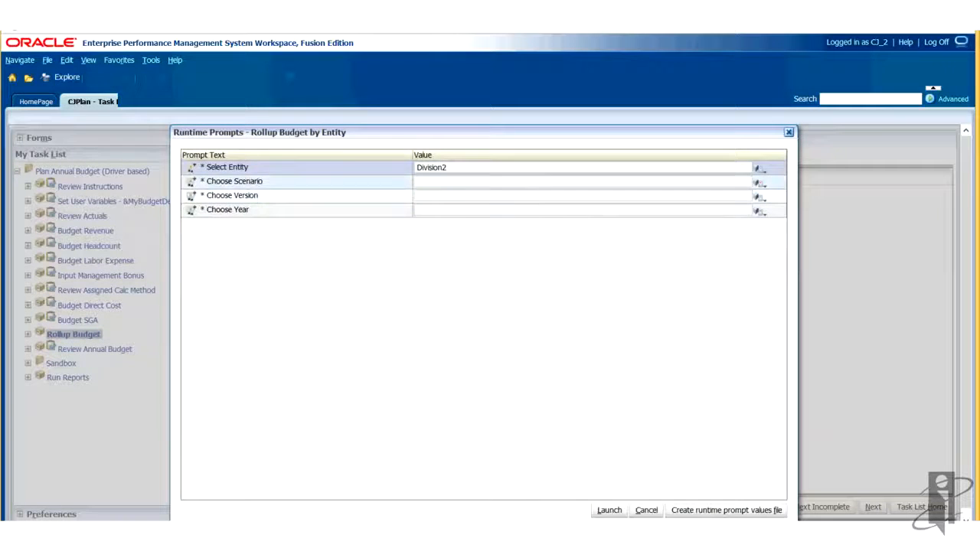
- Select Forecast as the member for the Choose Scenario runtime prompt
left_click(758, 183)
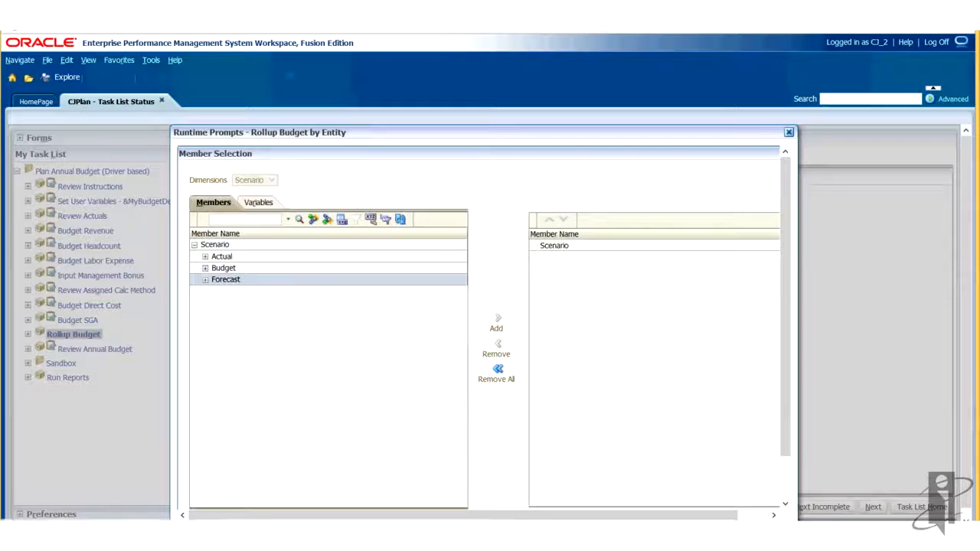
left_click(498, 322)
left_click_drag(786, 383, 786, 427)
left_click(735, 479)
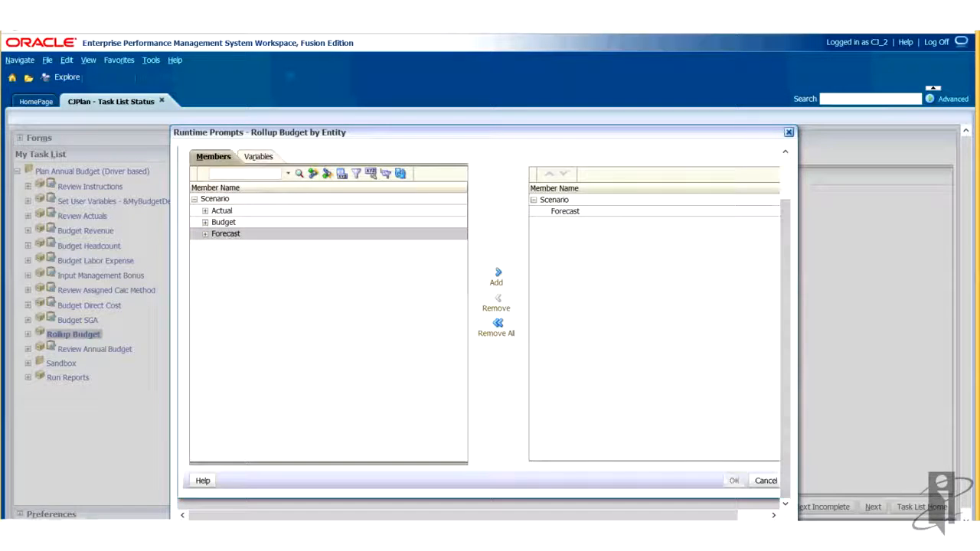
- Enter current as the version and fy15 as the year, then launch the business rule
left_click(442, 196)
type("current")
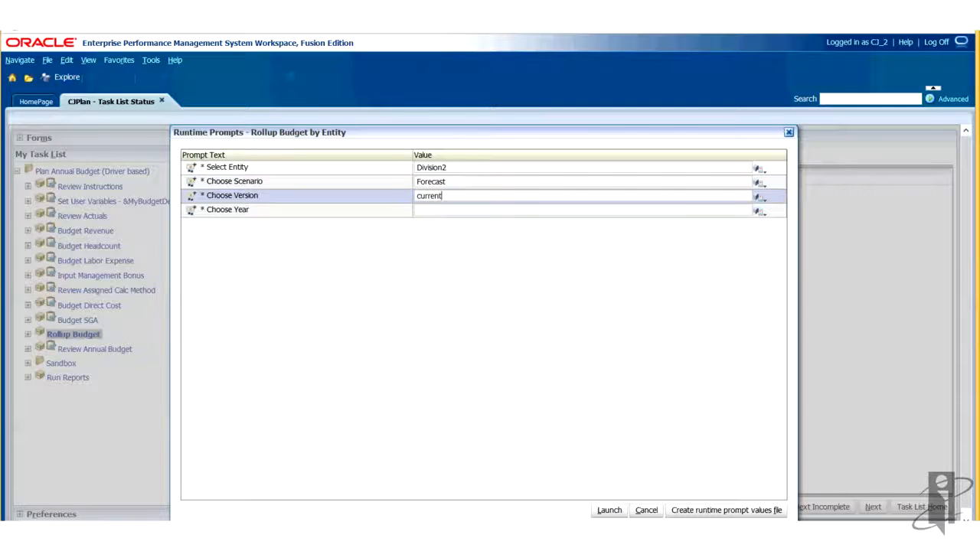
key("Tab")
type("fy")
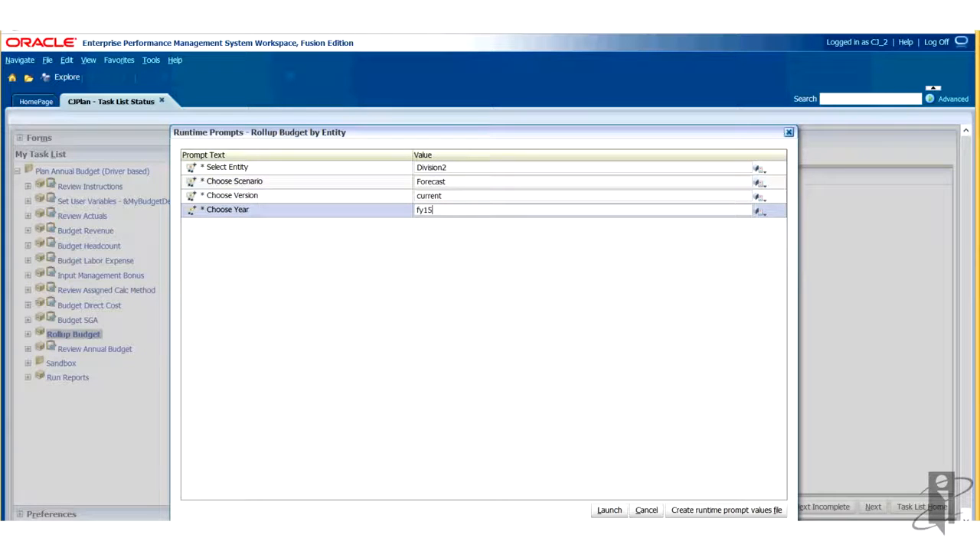
left_click(610, 511)
key("Return")
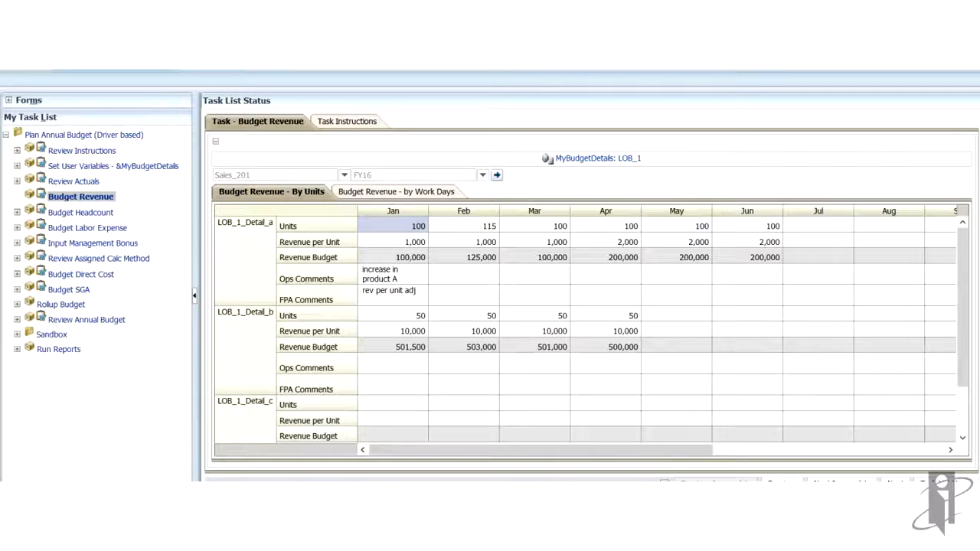
- Enter the Ops Comment "increase in product B" for LOB_1_Detail_a in February
left_click(390, 277)
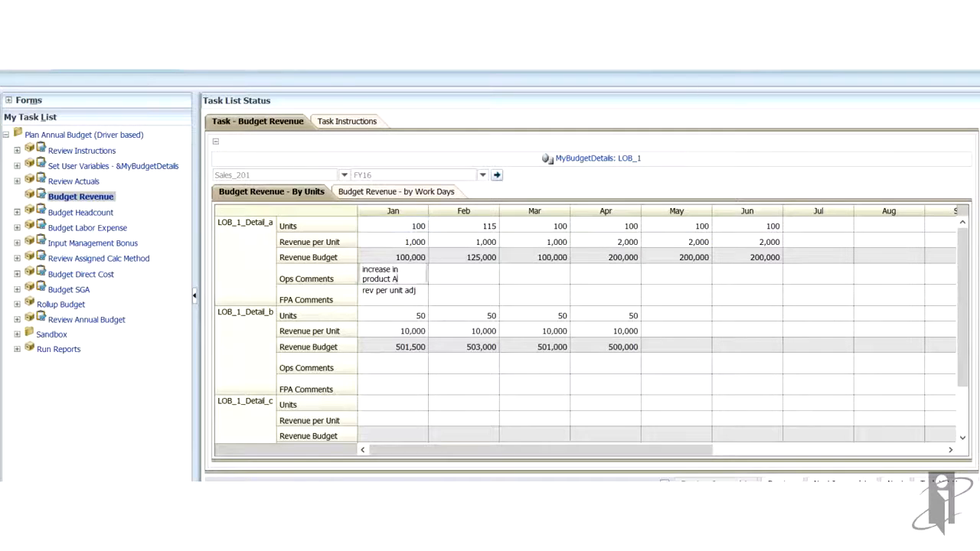
left_click(464, 279)
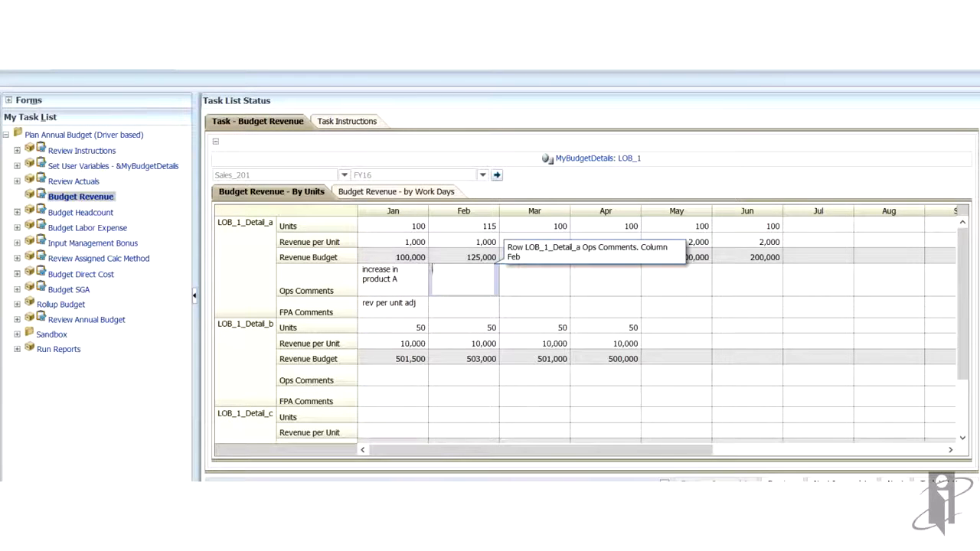
type("increase in product B")
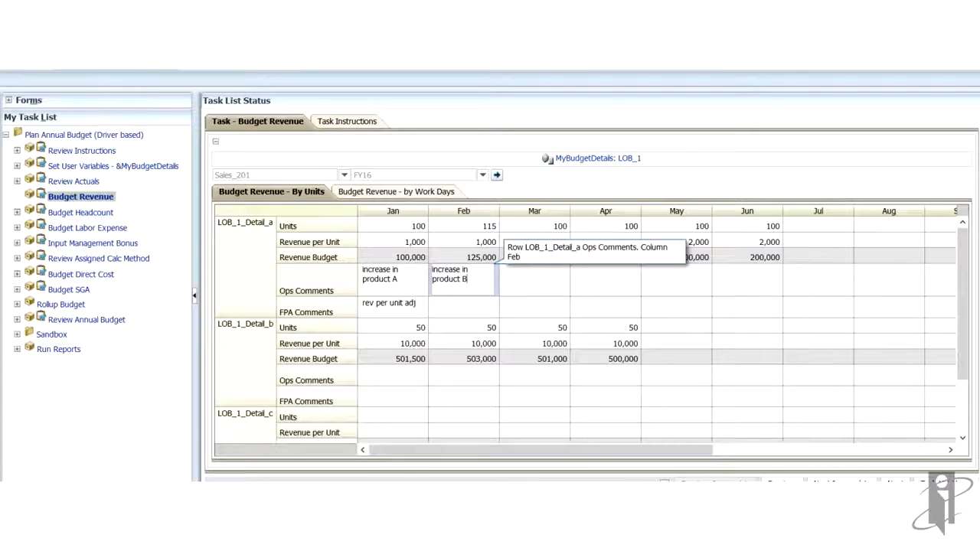
key("Tab")
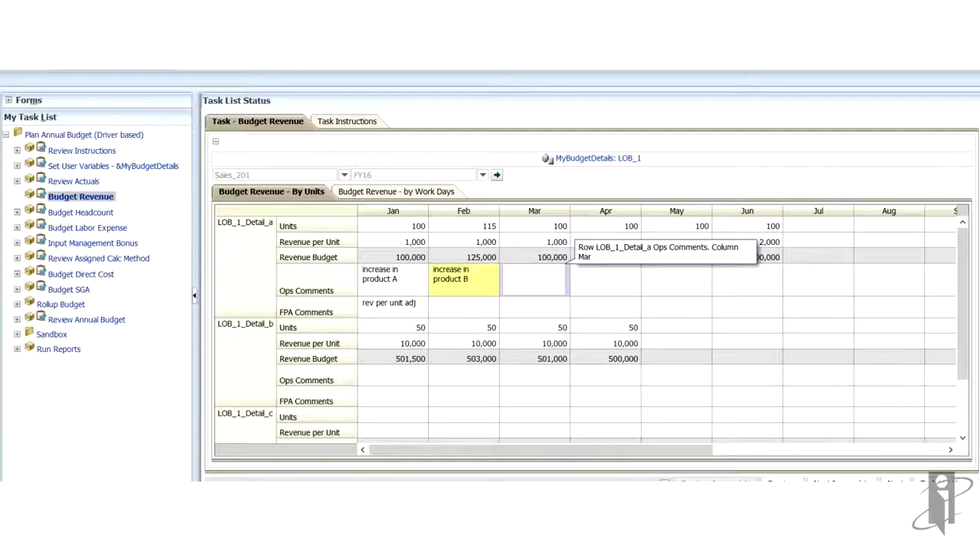
- View the change history of the February Units cell for LOB_1_Detail_a, then close it
right_click(477, 225)
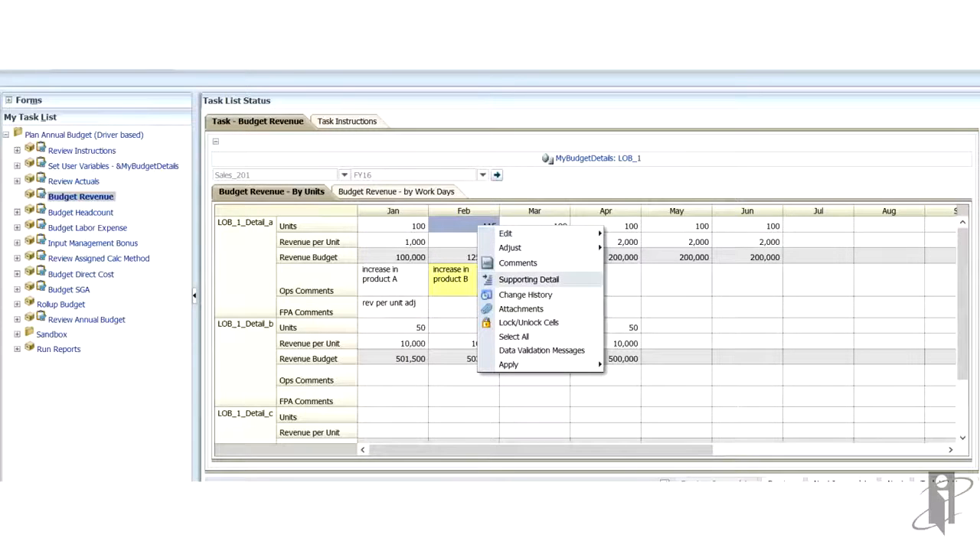
left_click(525, 294)
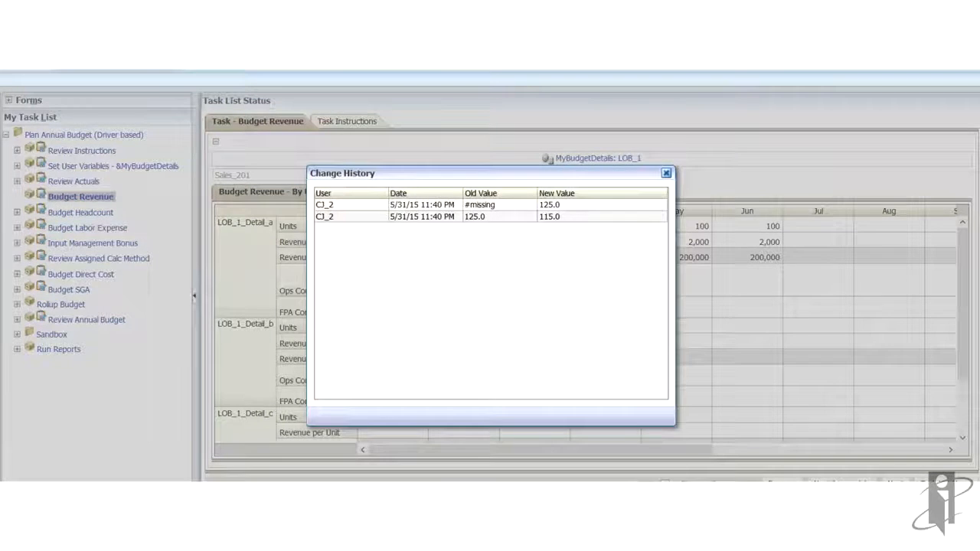
left_click(666, 173)
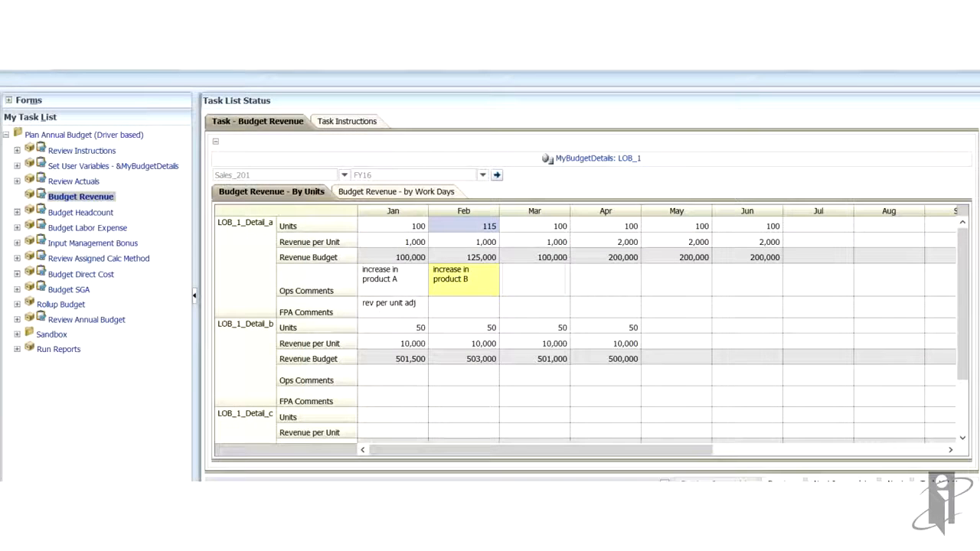
- Open the Budget SGA task and close the Data Validation Messages panel
left_click(71, 289)
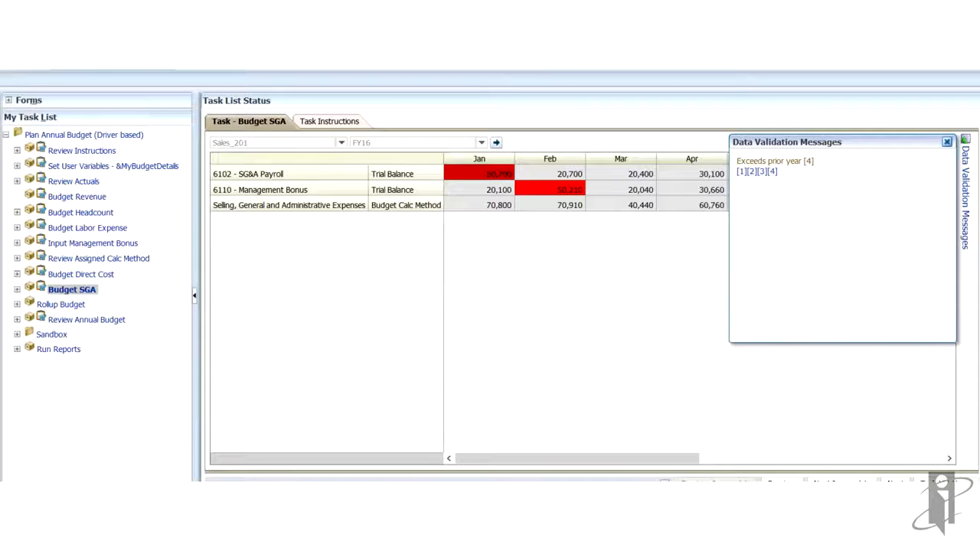
left_click(947, 141)
- Open the Review Annual Budget task
left_click(86, 320)
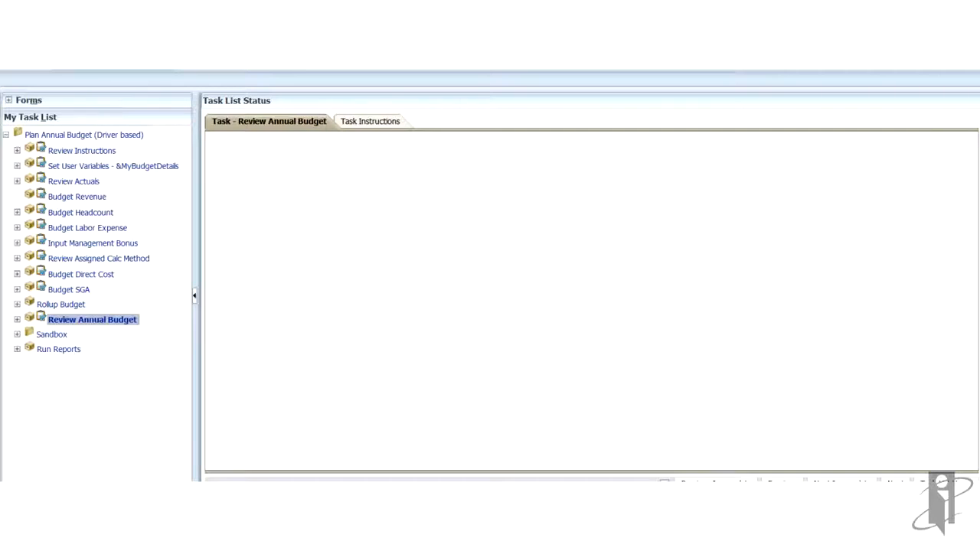
left_click(764, 177)
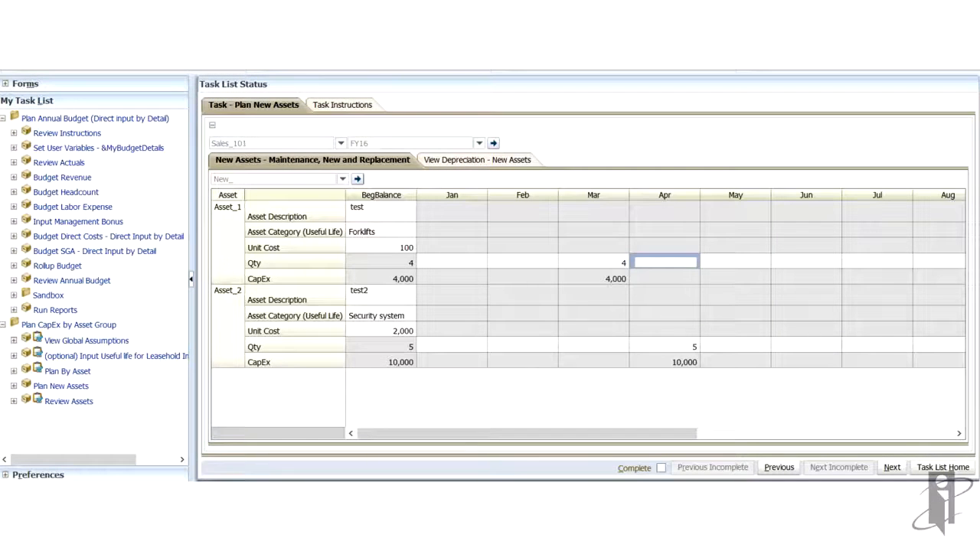
- Start adding a new asset from the Asset_1 row and set its description to office printers
right_click(229, 244)
left_click(278, 252)
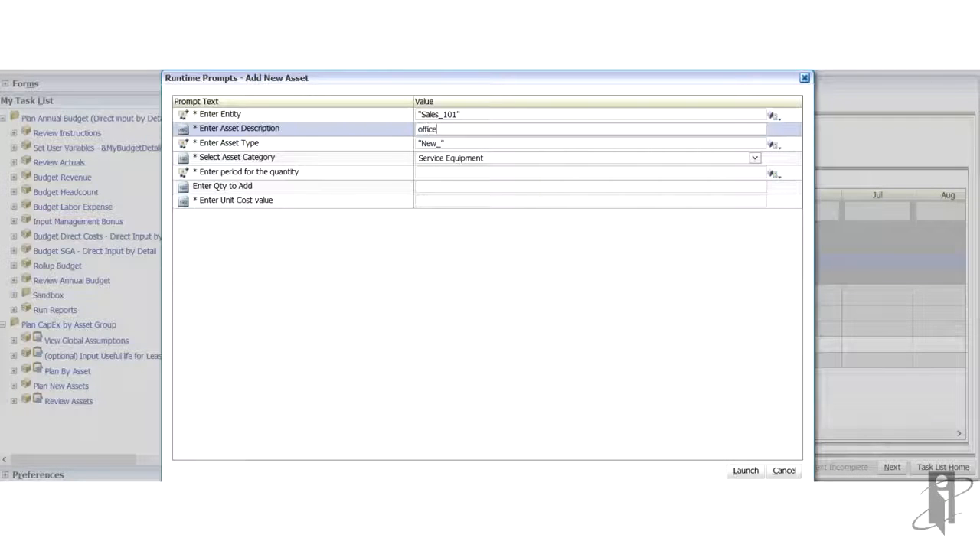
type("pr")
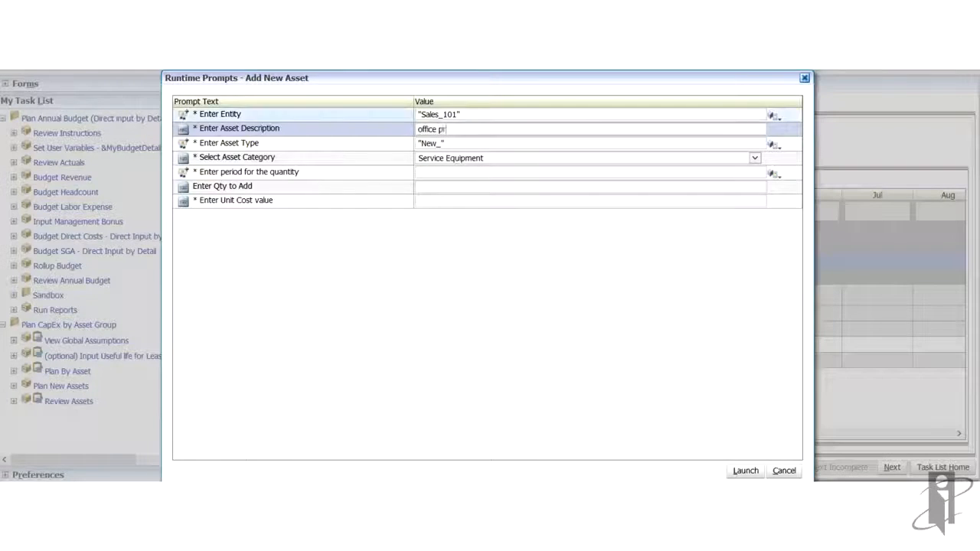
type("inters")
- Set the period to mar, quantity to 10 and unit cost to 200, then launch the Add New Asset rule
left_click(459, 172)
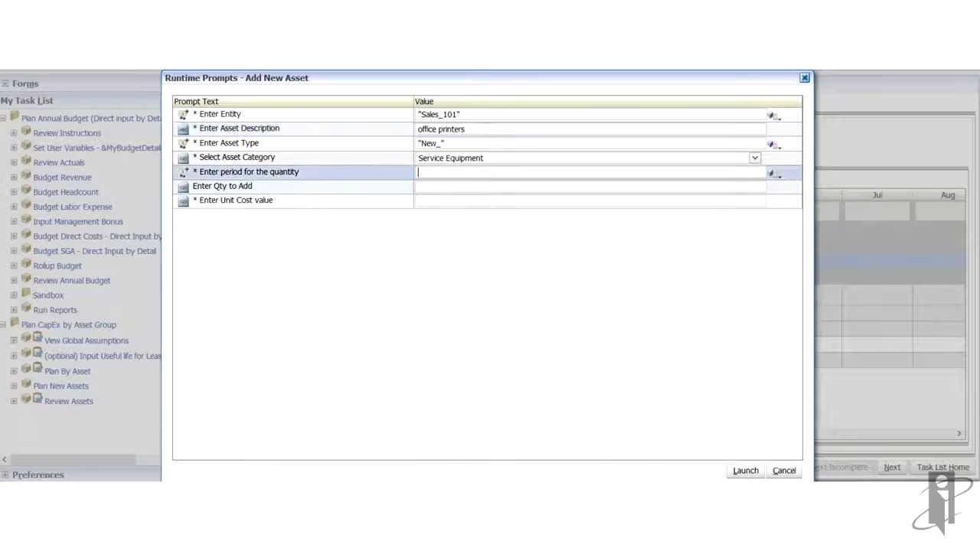
type("mar")
key("Tab")
type("10")
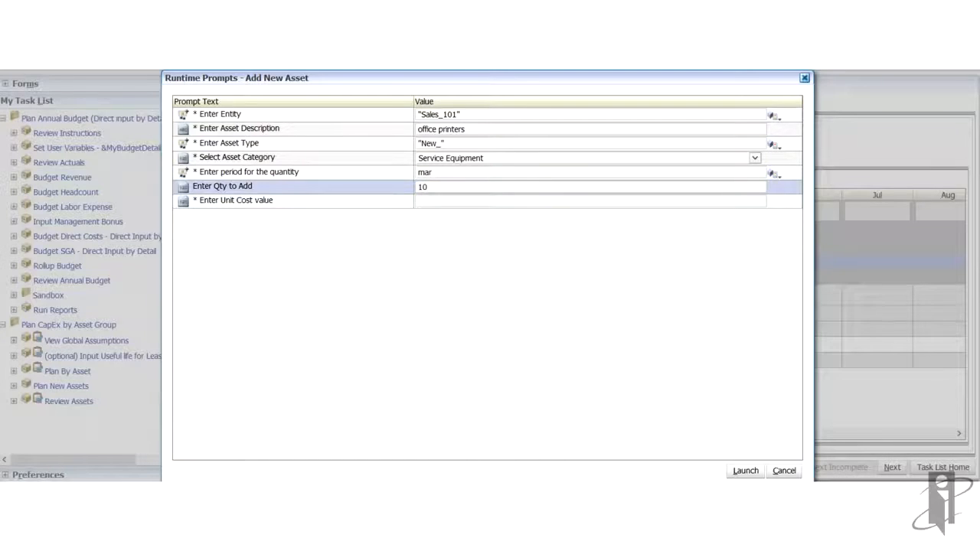
key("Tab")
type("2")
key("Return")
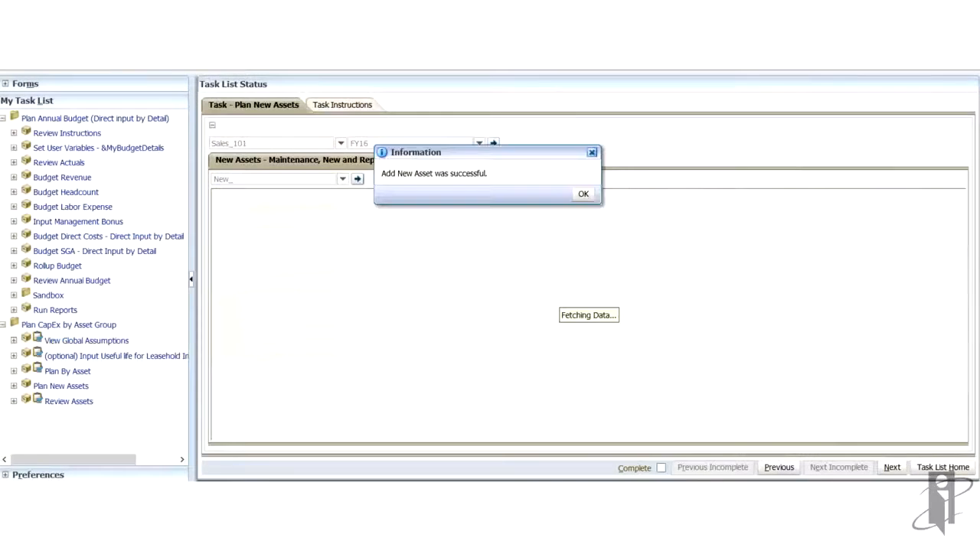
key("Return")
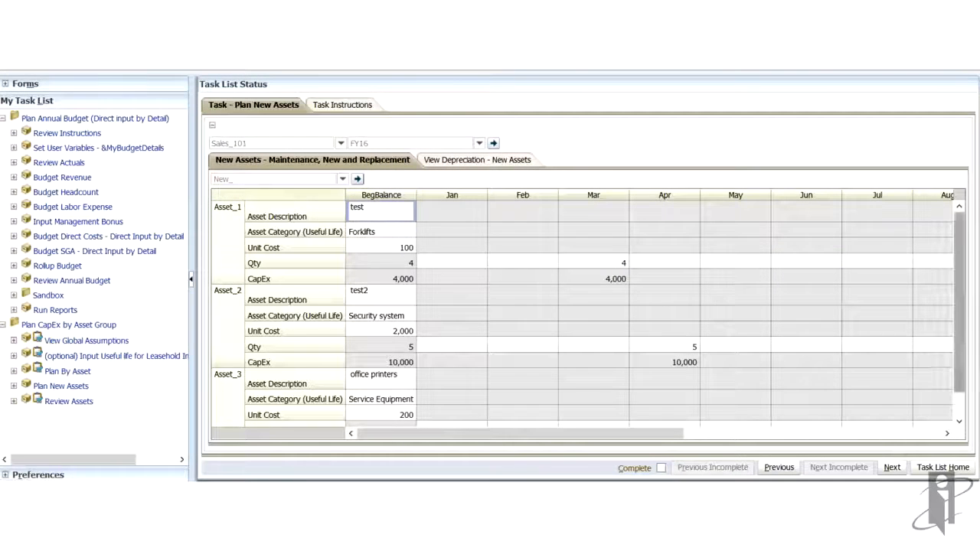
- Remove the newly added Asset_3 by launching the Remove New Asset rule
left_click_drag(959, 302, 959, 327)
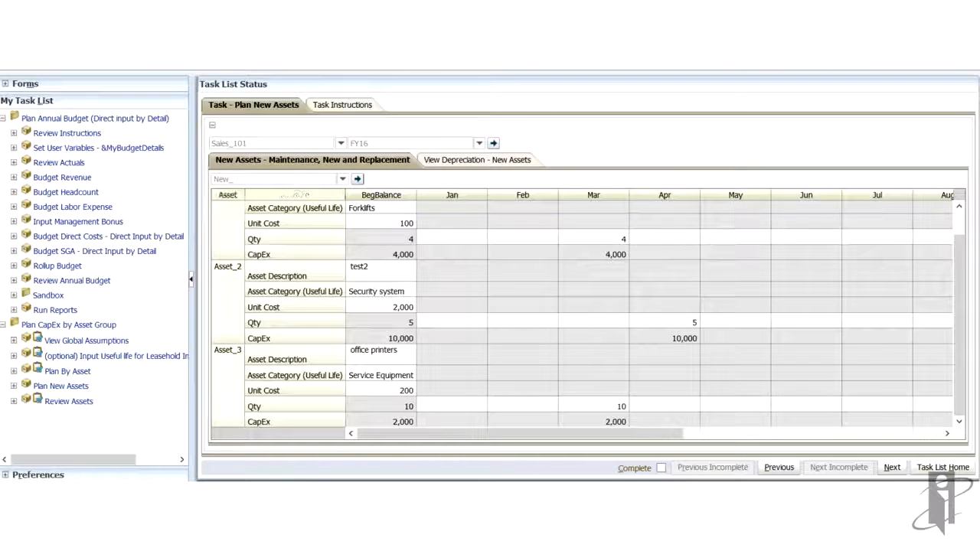
right_click(228, 367)
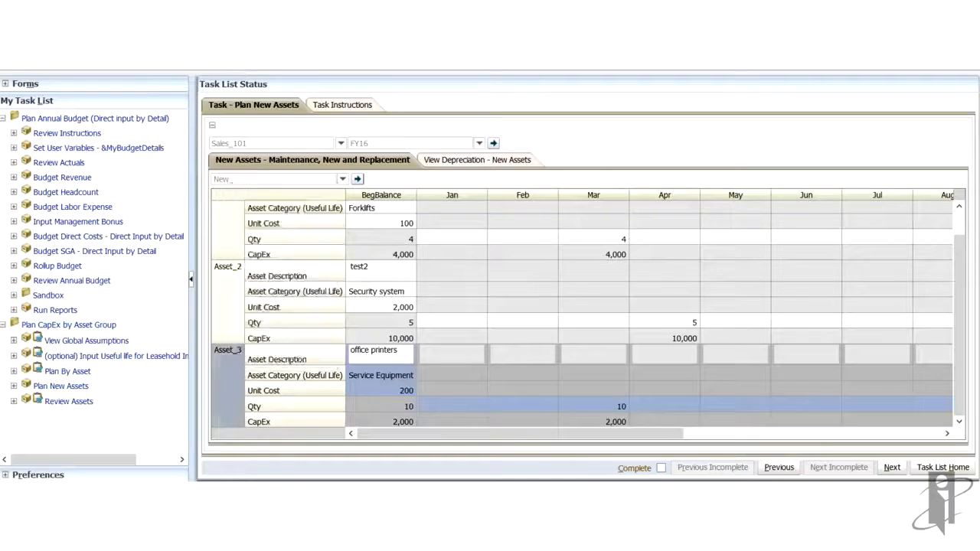
left_click(282, 201)
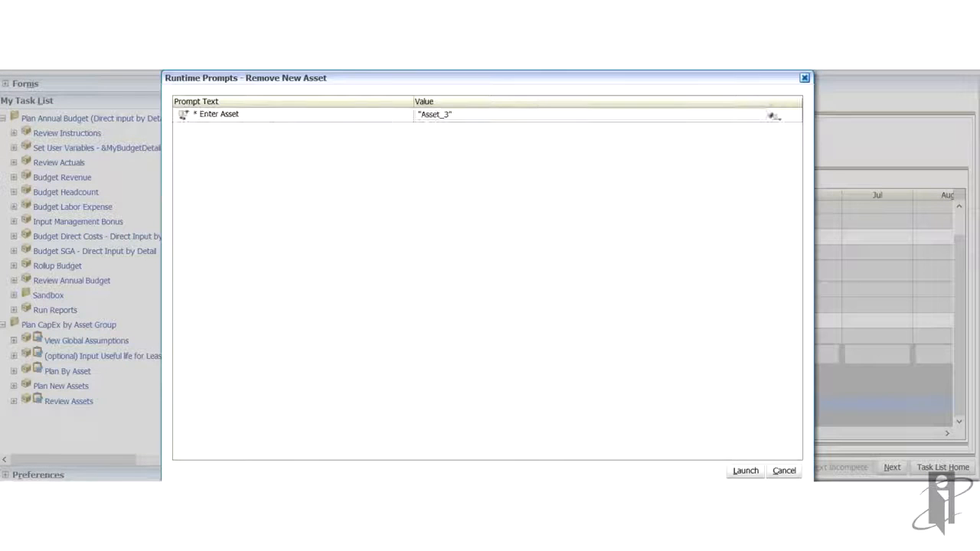
left_click(746, 471)
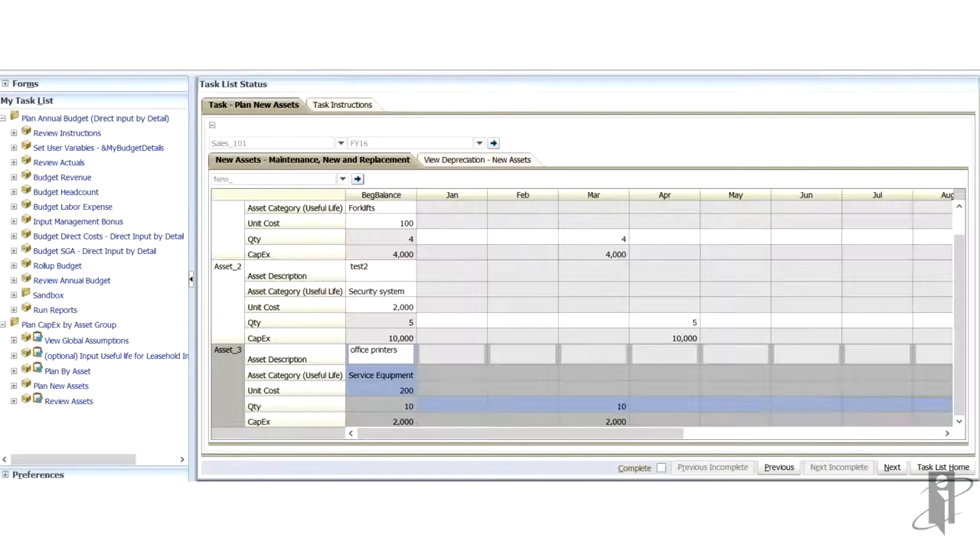
key("Return")
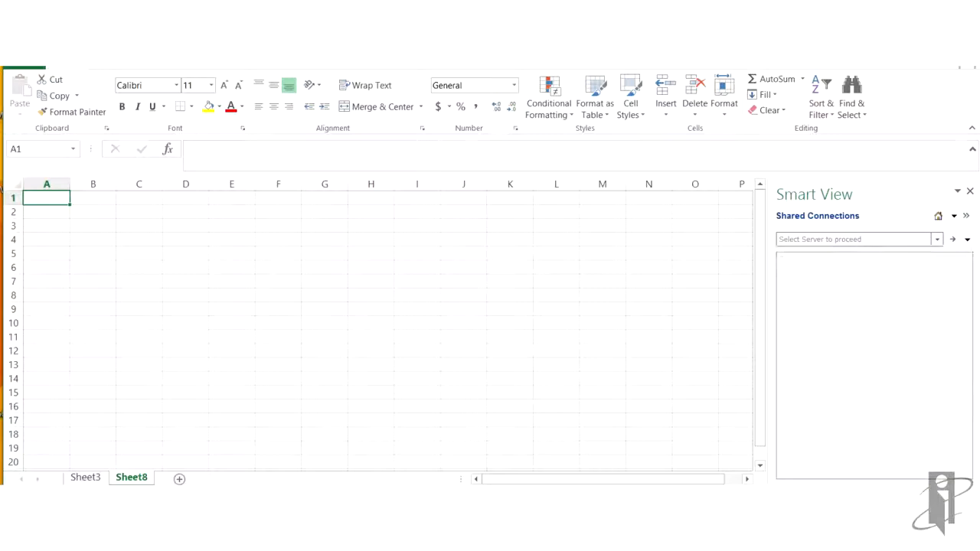
- Expand the CJPlan connection's task lists in Smart View and open the Plan Annual Budget task list
left_click(937, 240)
left_click(851, 274)
left_click(783, 258)
left_click(794, 268)
left_click(805, 290)
right_click(851, 300)
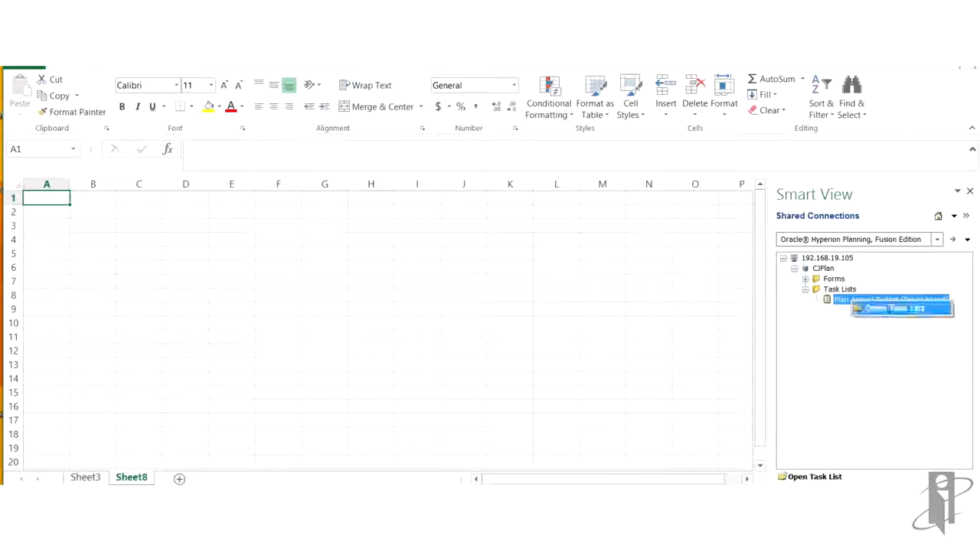
left_click(894, 308)
- Open an ad hoc analysis grid from the task list's budget data
left_click(831, 309)
left_click_drag(769, 329, 715, 329)
right_click(793, 309)
left_click(835, 375)
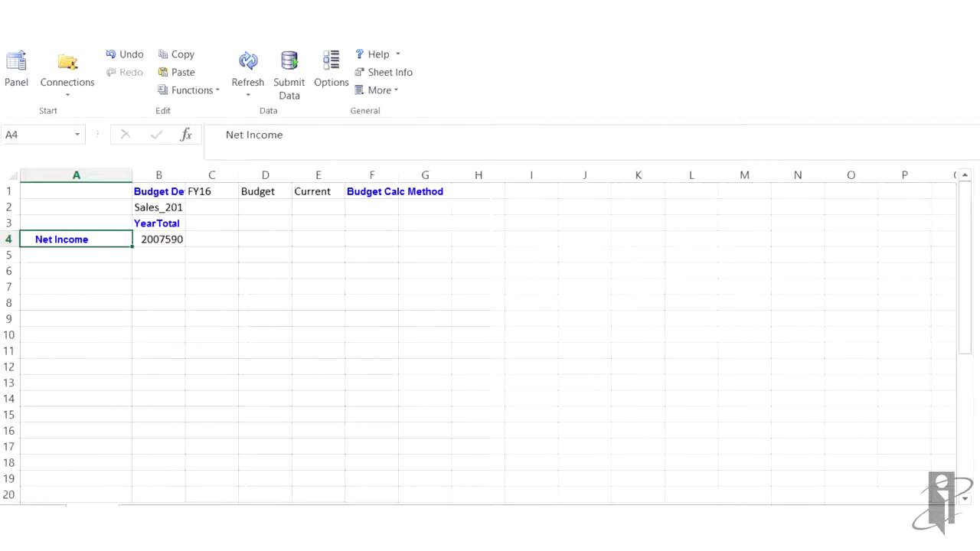
- Zoom YearTotal in to all levels so the months and quarters appear across the columns
left_click(331, 73)
left_click(219, 105)
left_click(356, 138)
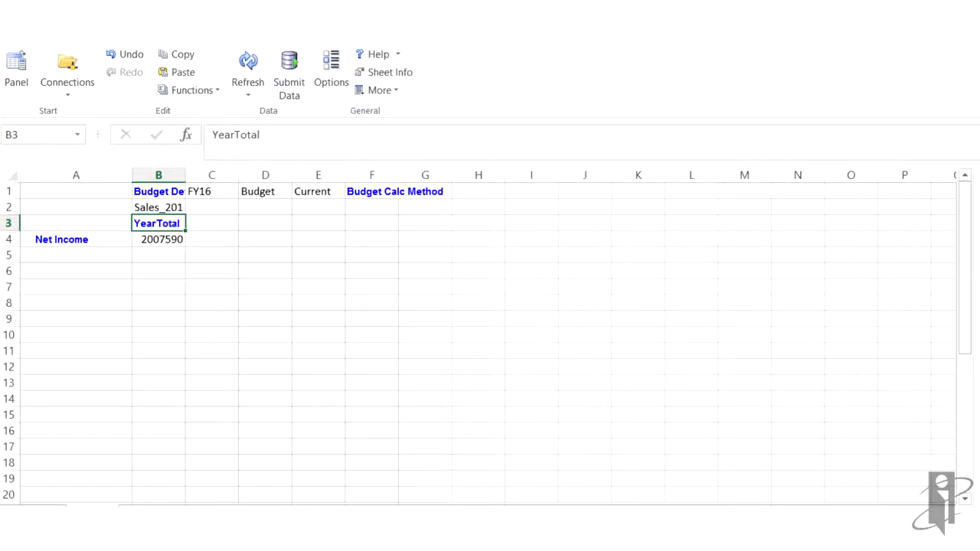
left_click(63, 55)
left_click(46, 94)
- Zoom Net Income in to all levels to show its full account hierarchy
left_click(75, 240)
left_click(63, 54)
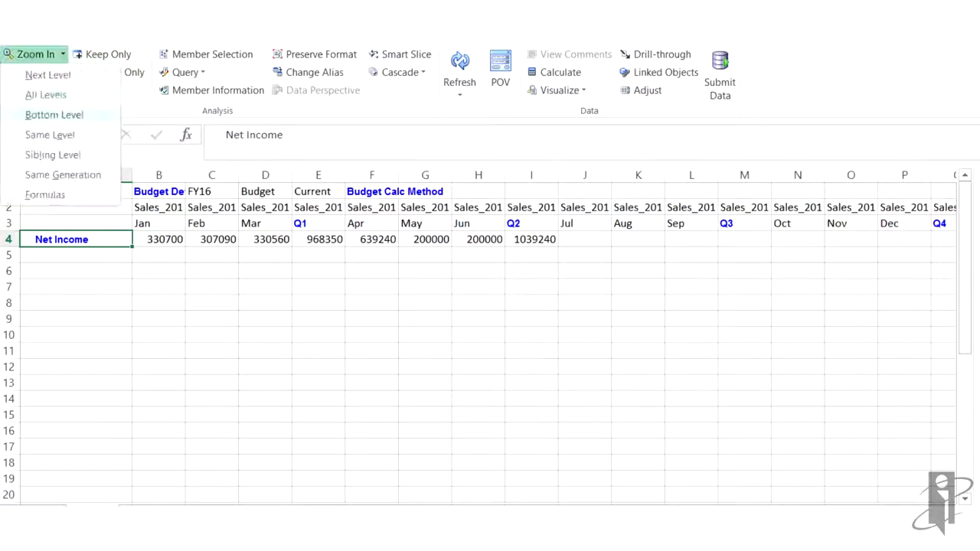
left_click(46, 95)
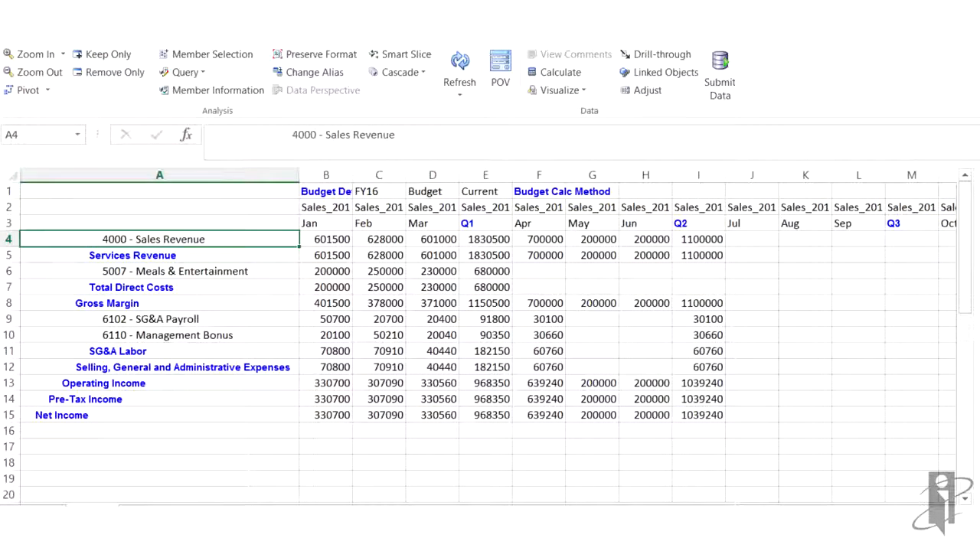
- Zoom the Jan period out back to YearTotal, then zoom YearTotal in to its next level
left_click(325, 224)
left_click(40, 72)
left_click(39, 72)
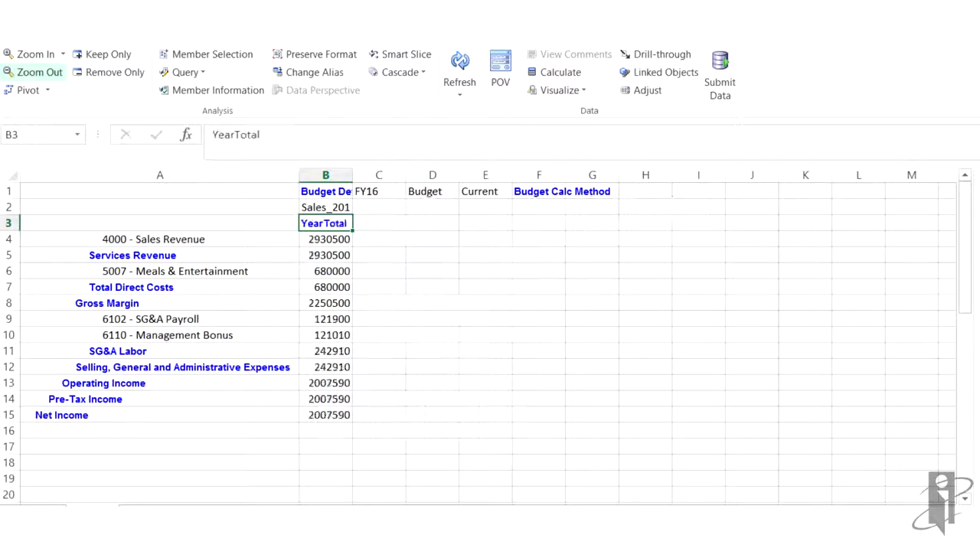
left_click(62, 54)
left_click(47, 75)
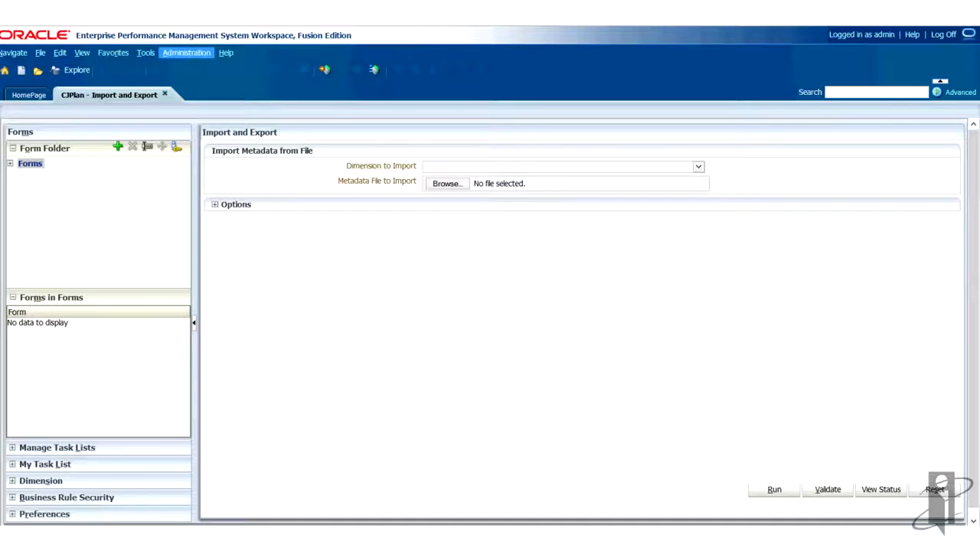
- Open Export Metadata to File in the workspace and choose the Entity dimension
left_click(186, 52)
mouse_move(211, 135)
left_click(340, 154)
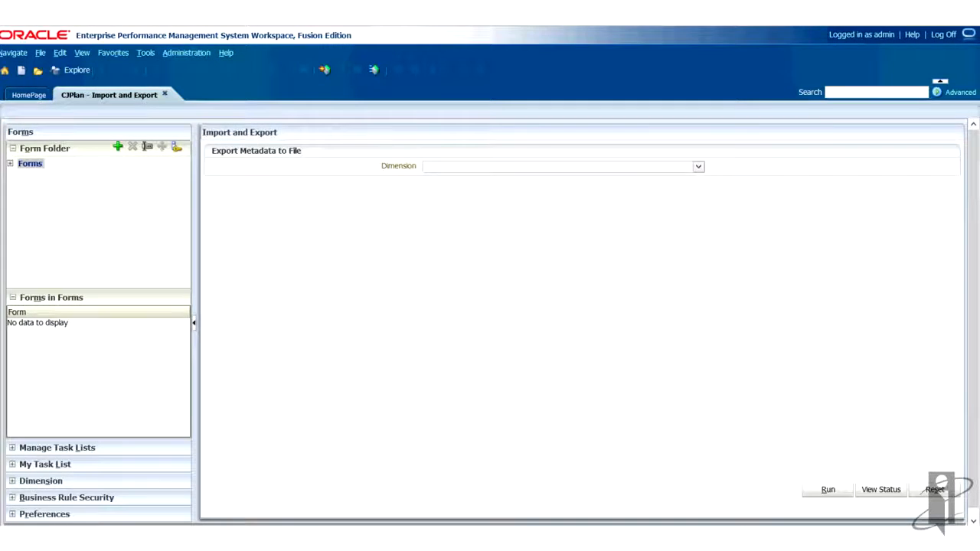
left_click(699, 167)
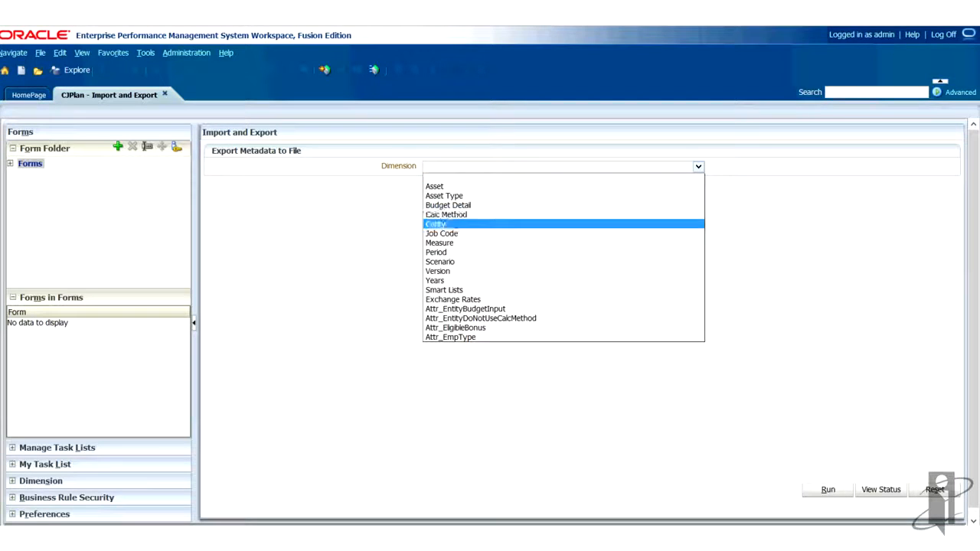
left_click(436, 226)
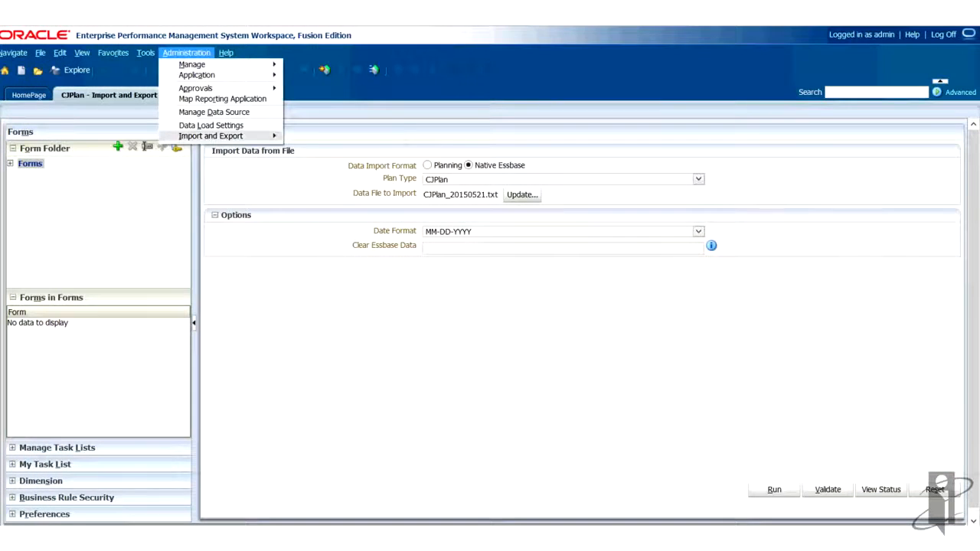
- Open Import Data from File, then validate and run the Native Essbase import of CJPlan_20150521.txt
mouse_move(222, 135)
left_click(337, 145)
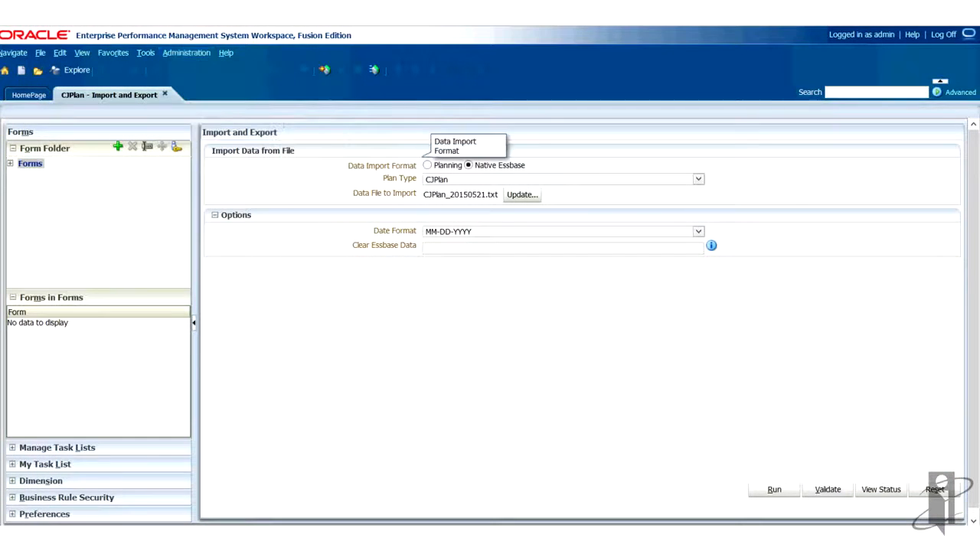
left_click(828, 490)
left_click(577, 239)
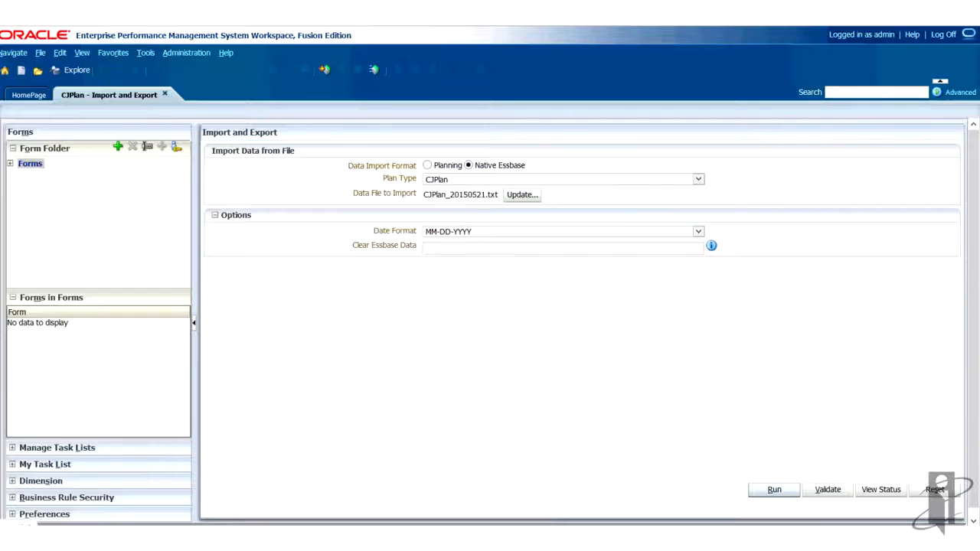
left_click(774, 490)
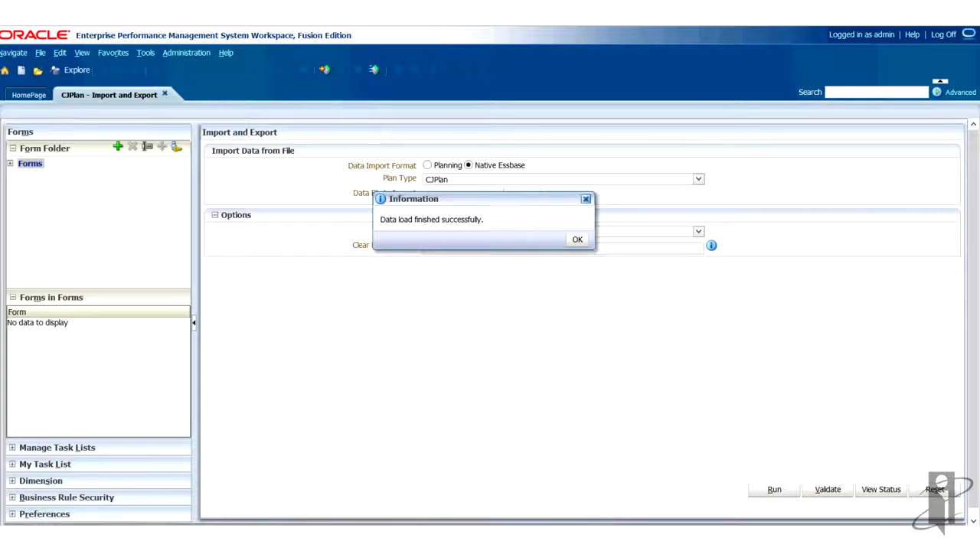
left_click(577, 240)
- Open Map Reporting Application, start a new mapping named Test and set its plan type to CJPlan
left_click(186, 52)
left_click(219, 96)
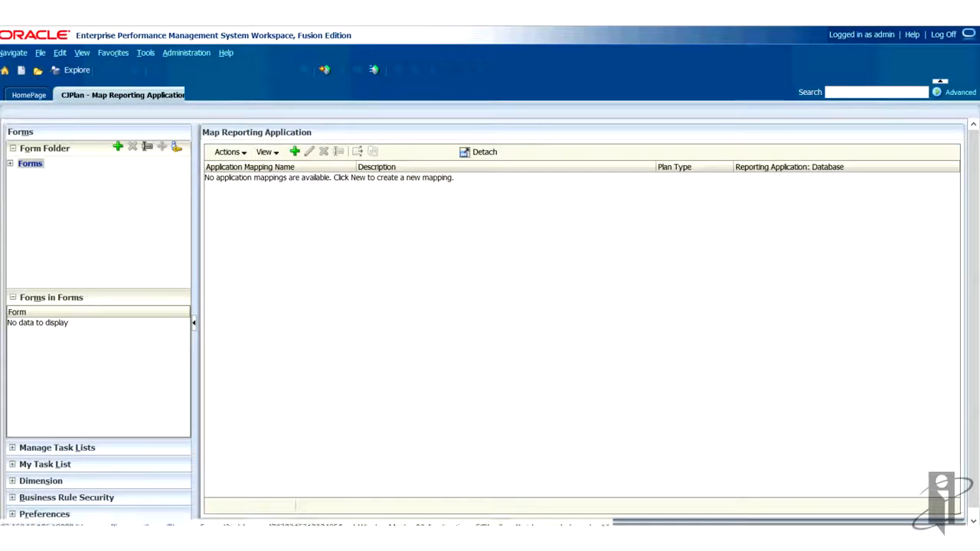
left_click(295, 152)
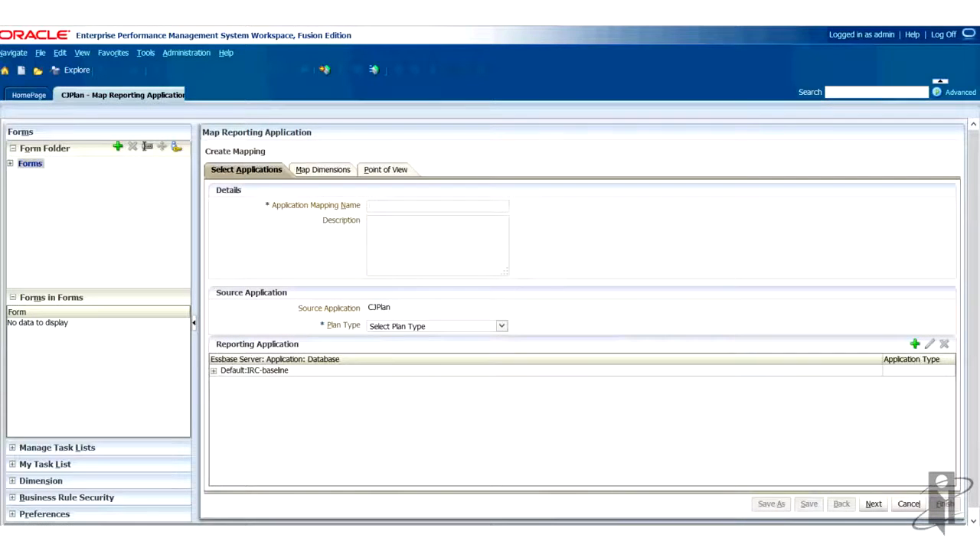
left_click(501, 326)
left_click(382, 348)
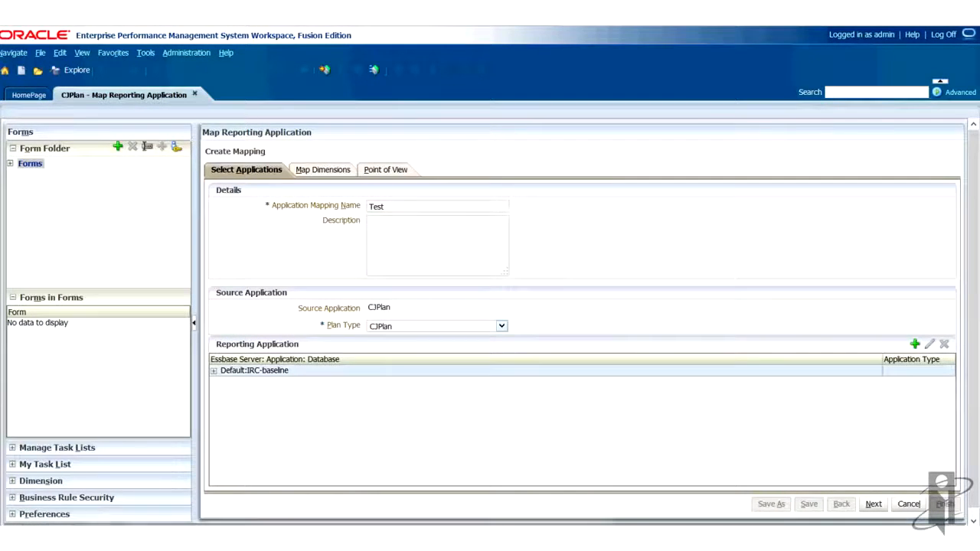
- Select the Sample application's Basic database as the reporting application and advance to the Point of View settings
left_click(214, 371)
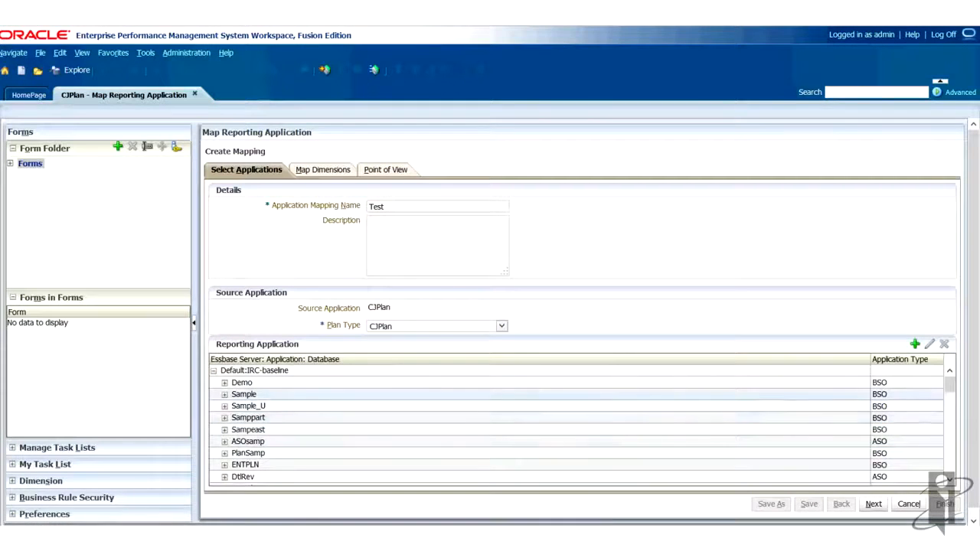
left_click(224, 395)
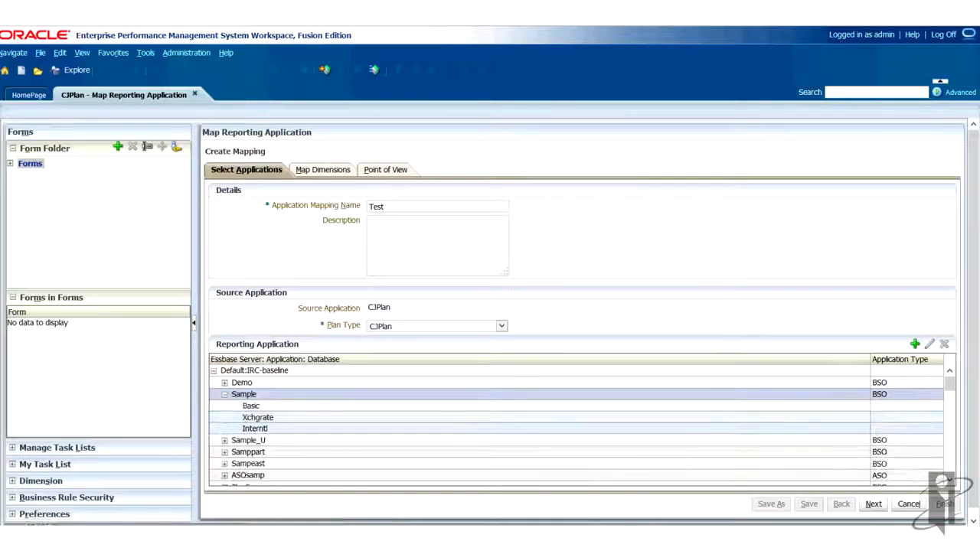
left_click(251, 406)
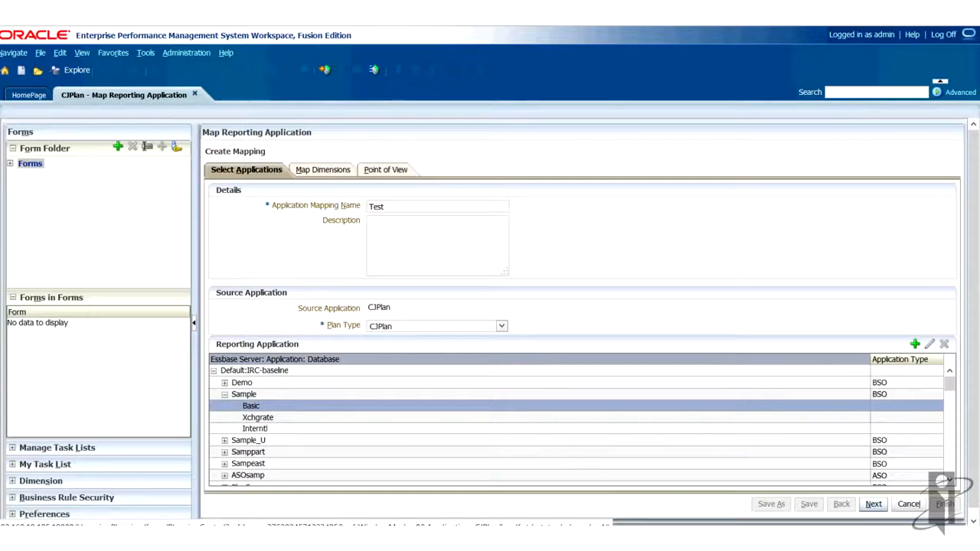
left_click(874, 505)
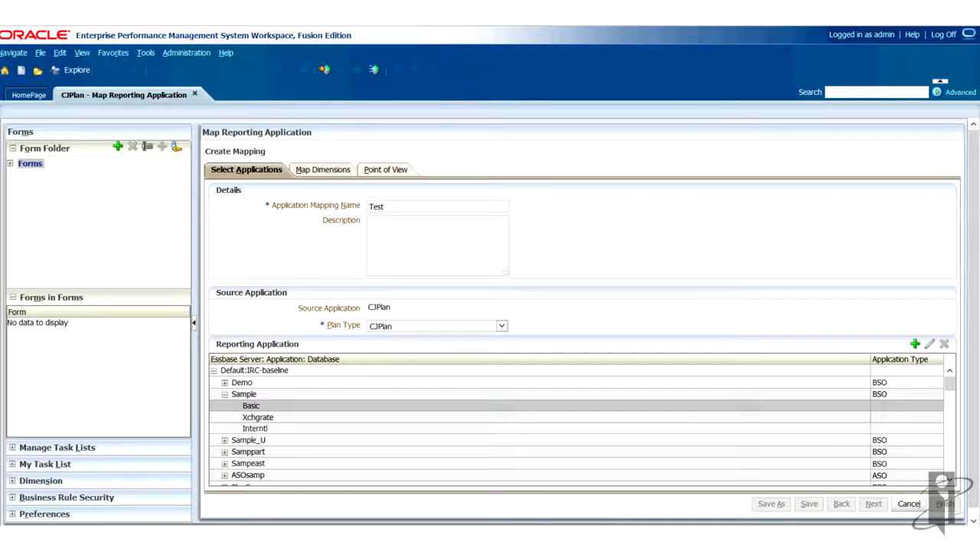
left_click(873, 505)
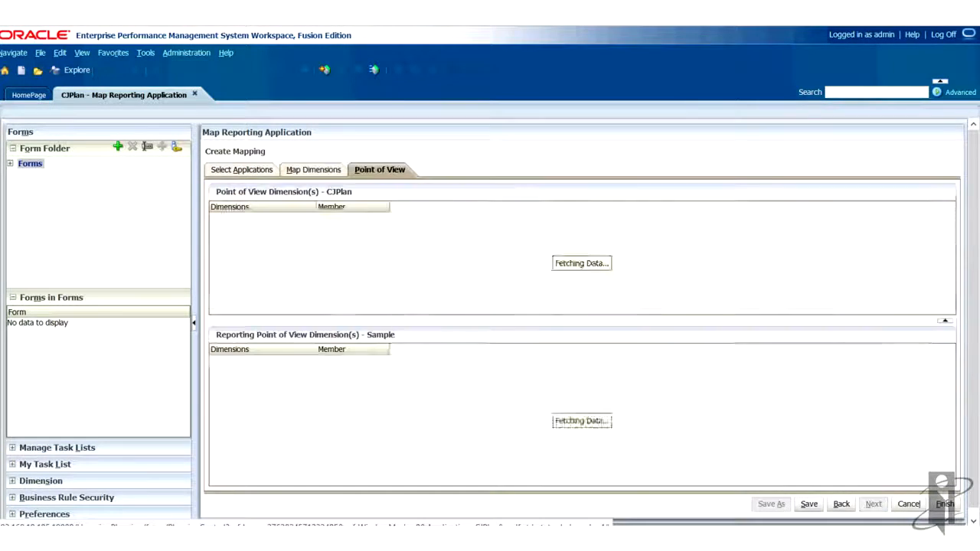